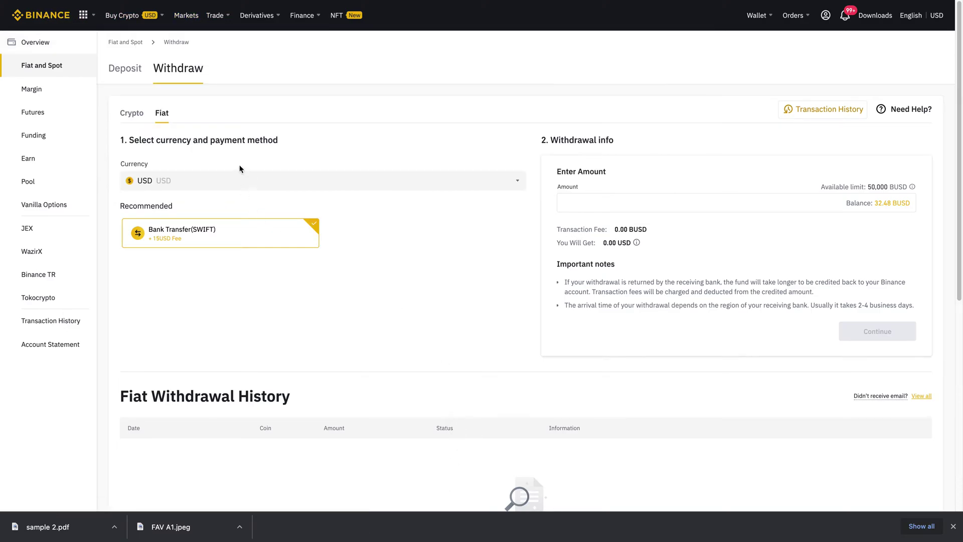
- Go from Transaction History to the card-purchase page, then to Buy Crypto History
left_click(148, 109)
left_click(39, 334)
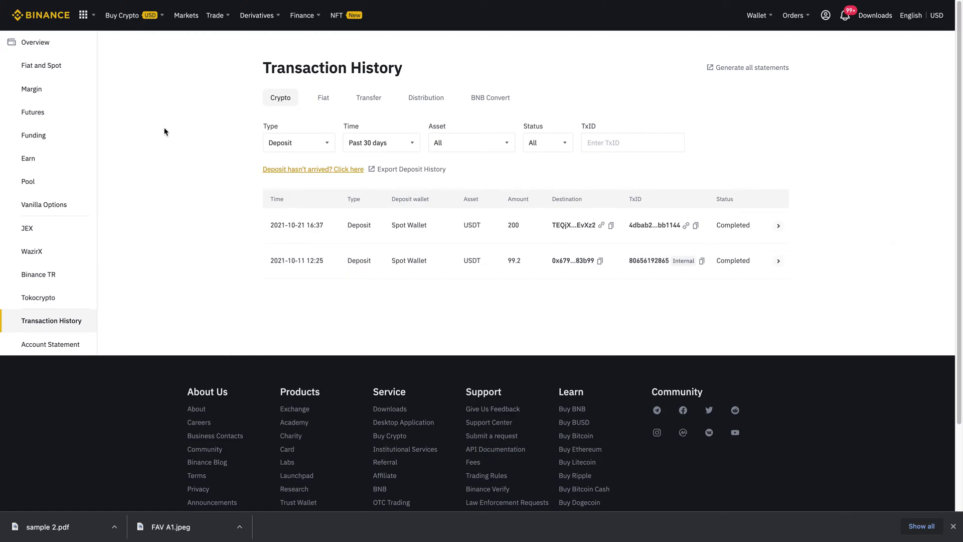
mouse_move(123, 15)
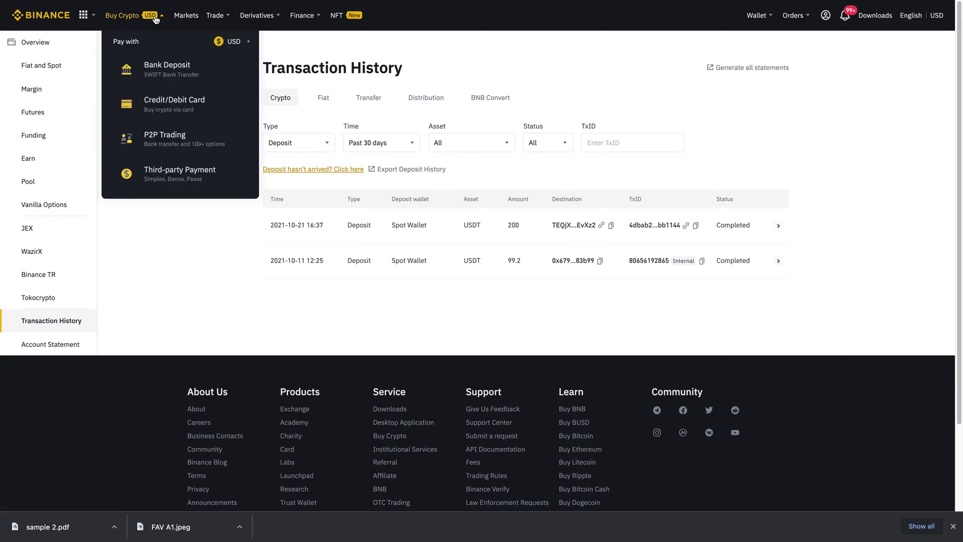
left_click(182, 108)
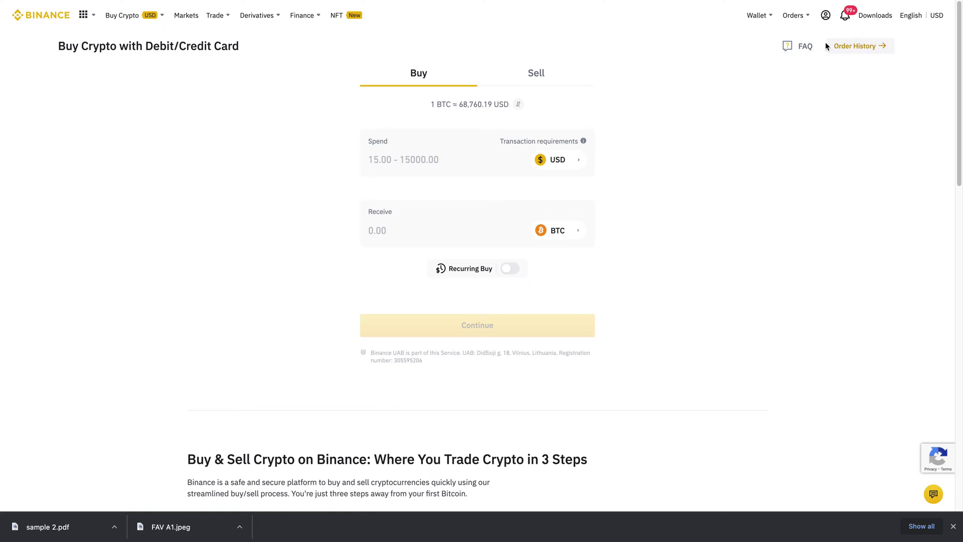
left_click(860, 49)
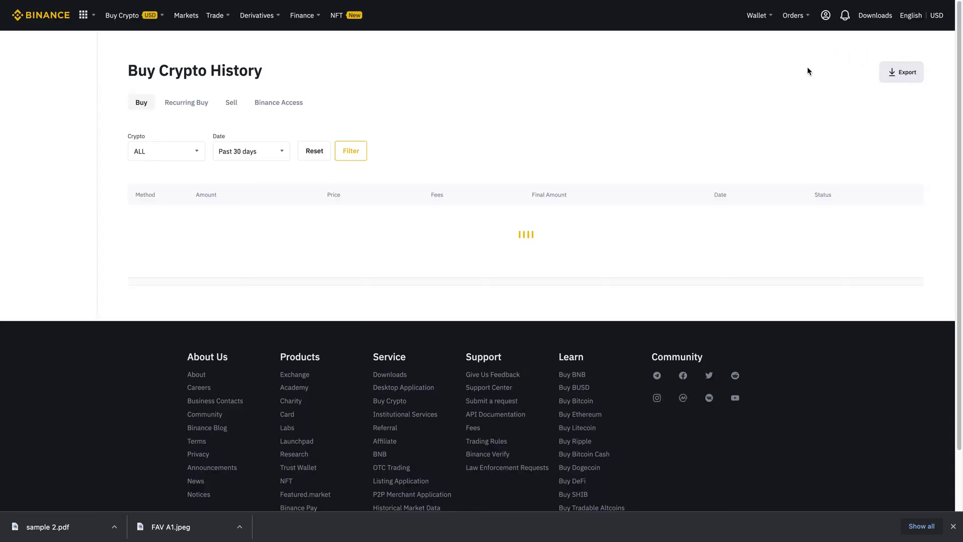
scroll(353, 178, "down", 2)
scroll(286, 159, "up", 2)
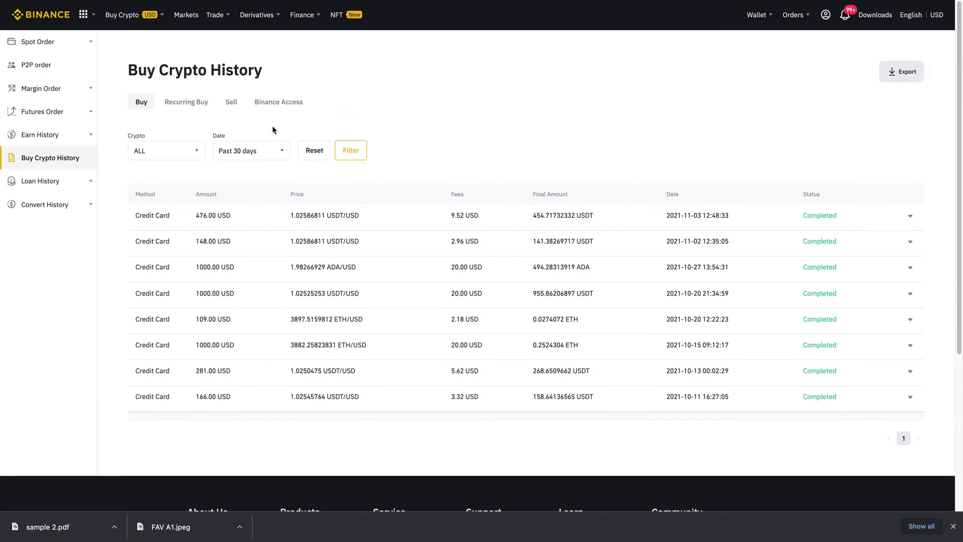
- Widen the Buy Crypto History date filter to past 90 days, then choose Customized
left_click(269, 153)
left_click(264, 216)
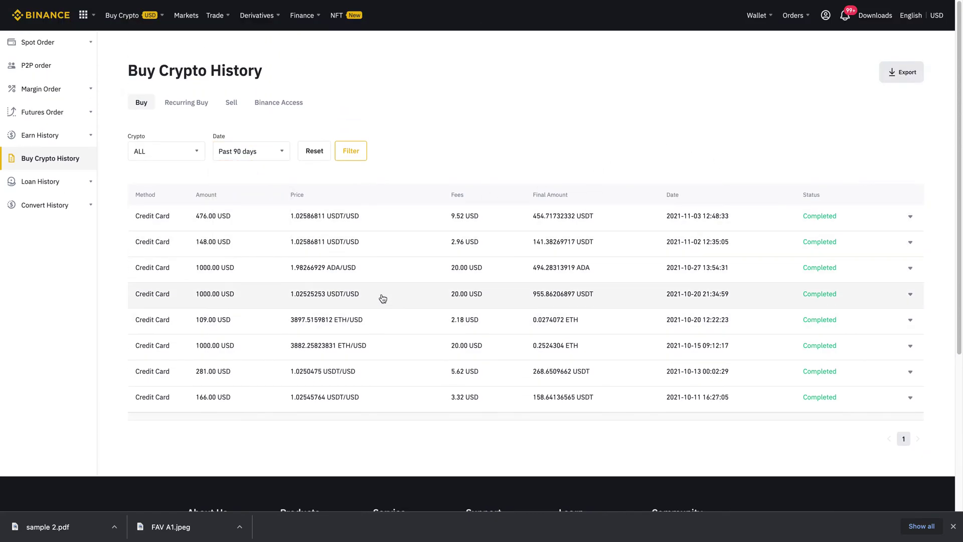
scroll(354, 244, "down", 1)
scroll(361, 255, "up", 1)
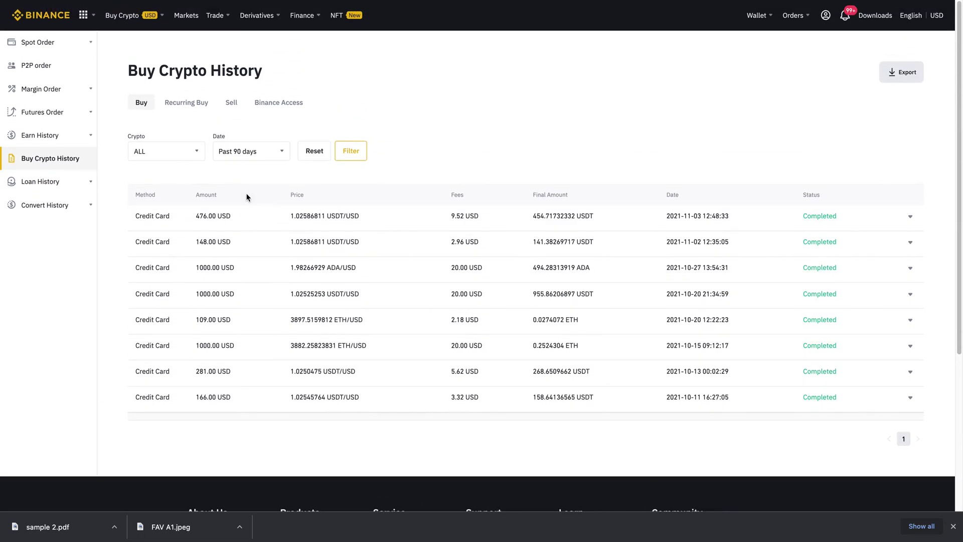
left_click(273, 157)
left_click(254, 238)
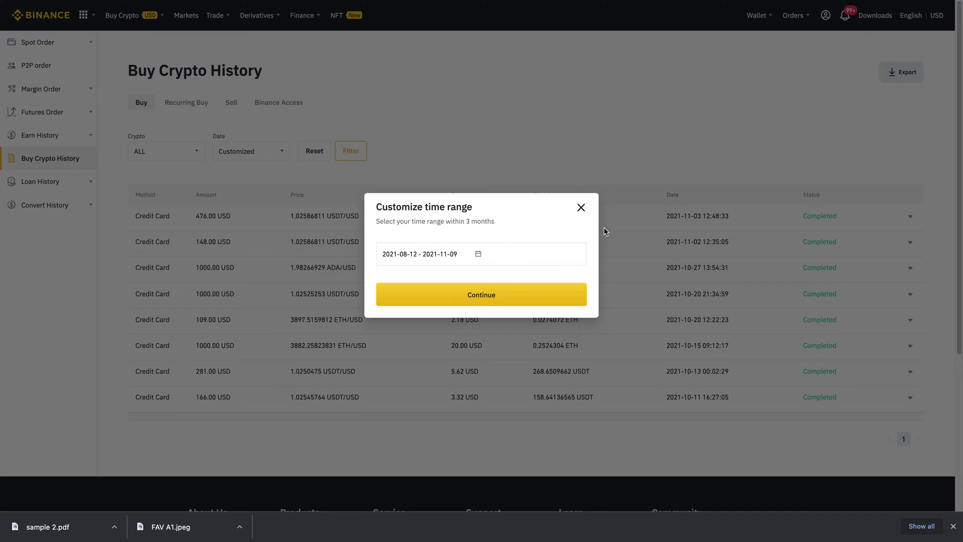
- Close the custom range, leave the Crypto filter unchanged, and view the empty Recurring Buy and Sell histories
left_click(580, 208)
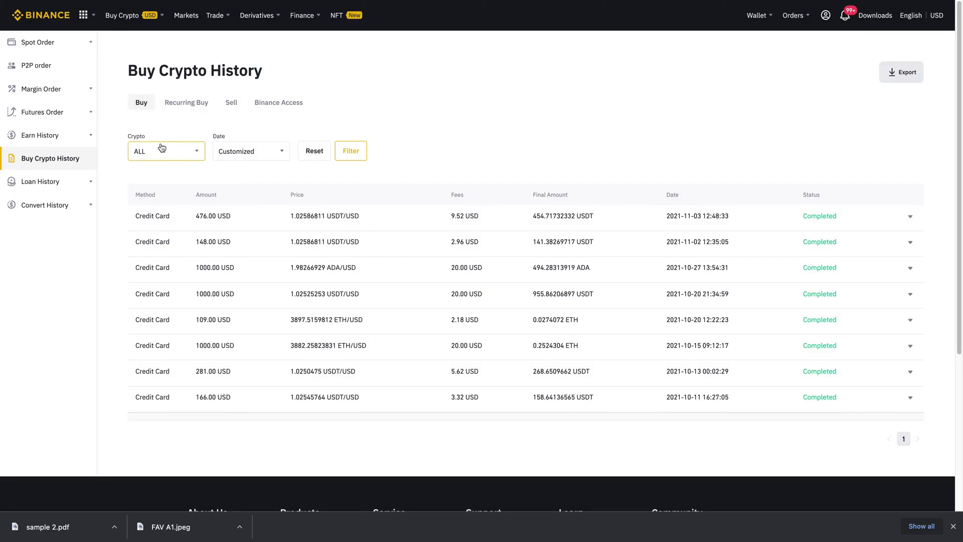
left_click(168, 154)
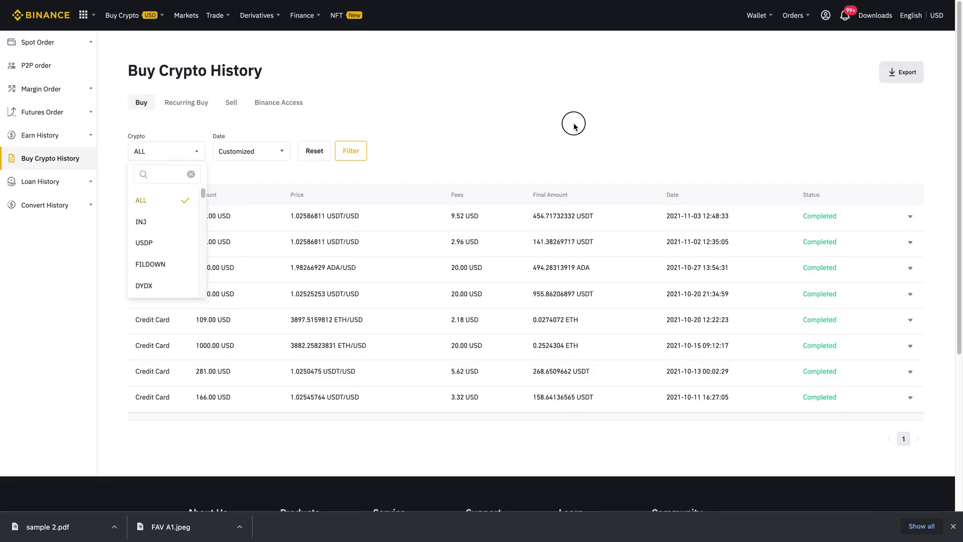
left_click(252, 110)
left_click(192, 103)
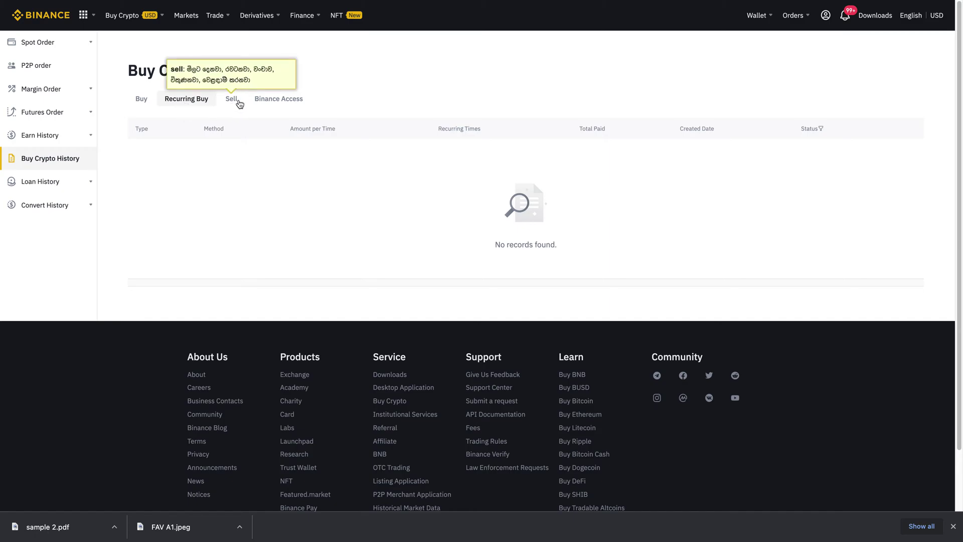
left_click(232, 110)
- Check the Recurring Buy, Binance Access and Sell histories, then return to the Buy list
left_click(191, 105)
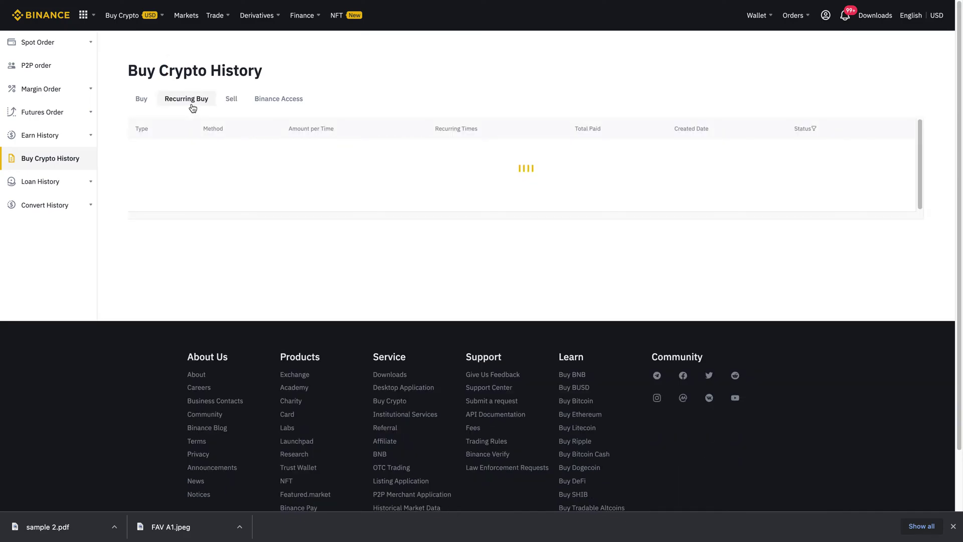
left_click(286, 99)
left_click(232, 104)
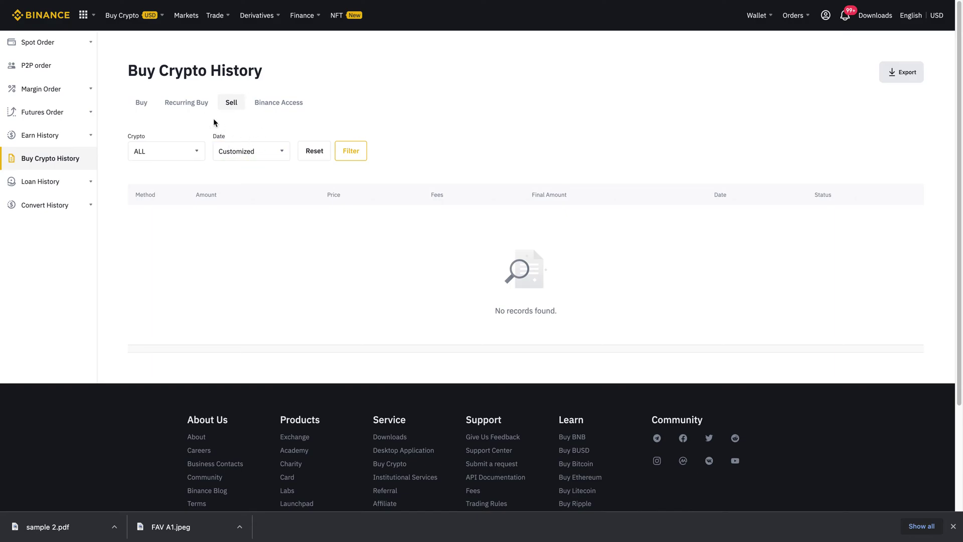
left_click(182, 102)
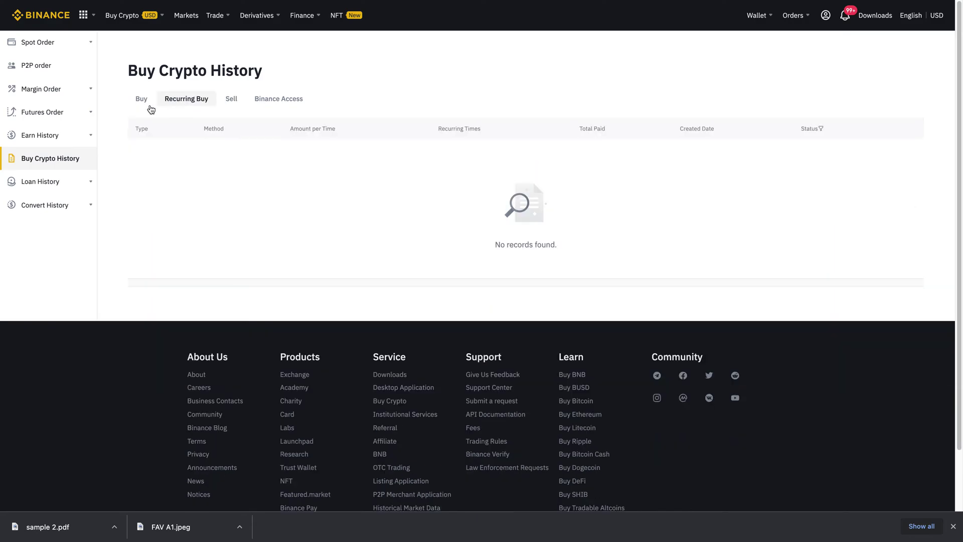
left_click(145, 101)
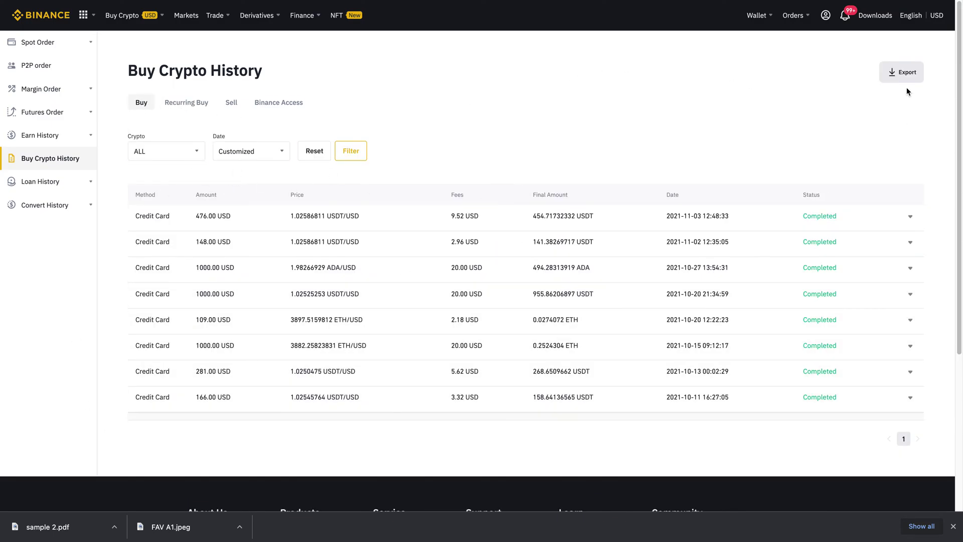
left_click(908, 75)
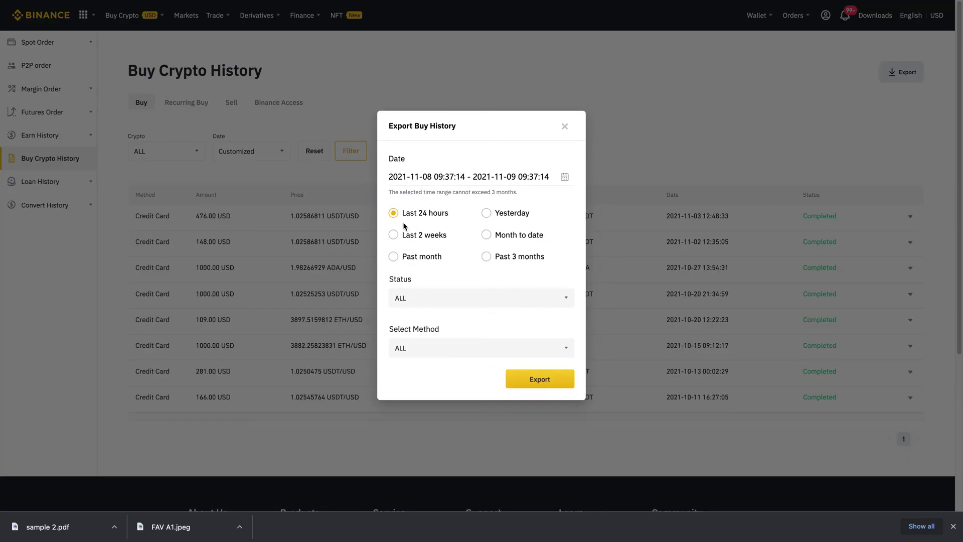
left_click(393, 257)
left_click(487, 256)
left_click(429, 299)
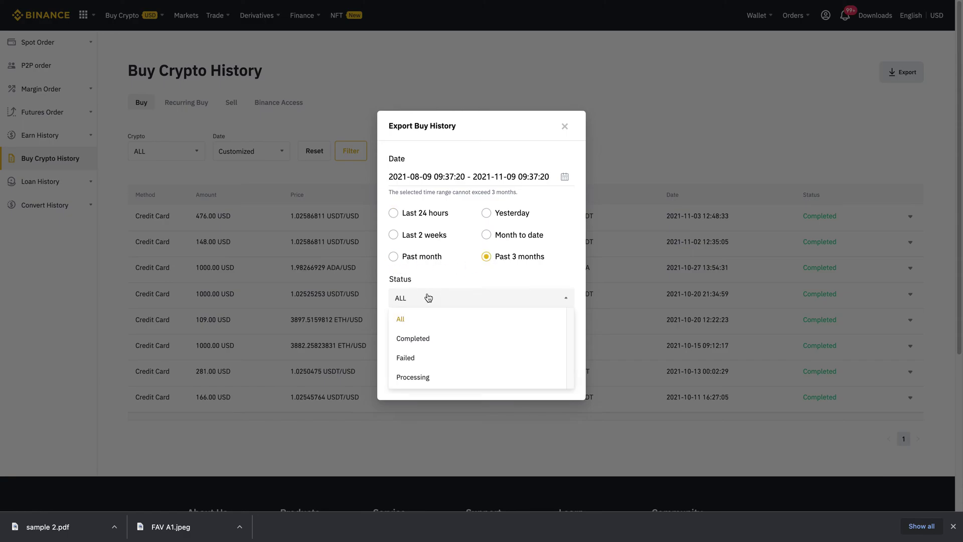
left_click(423, 320)
left_click(437, 303)
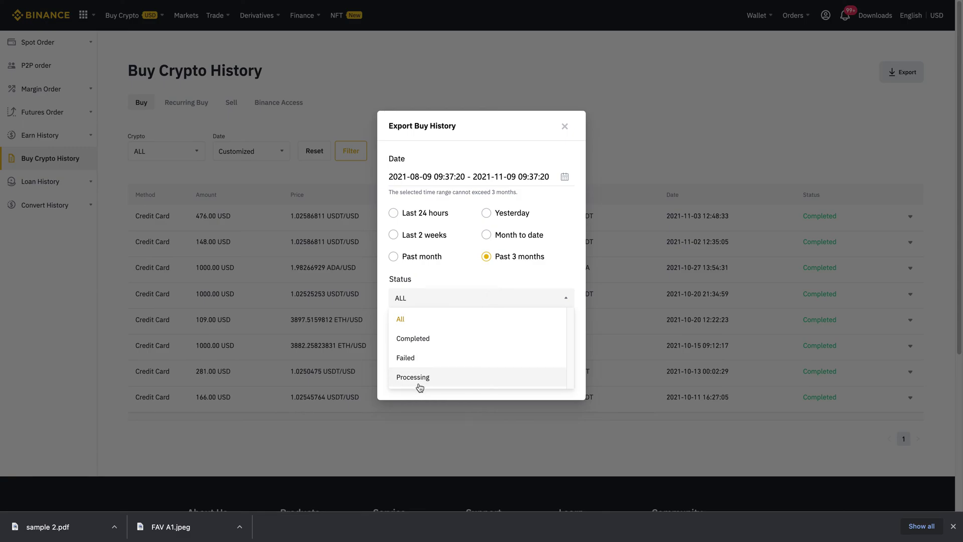
left_click(463, 280)
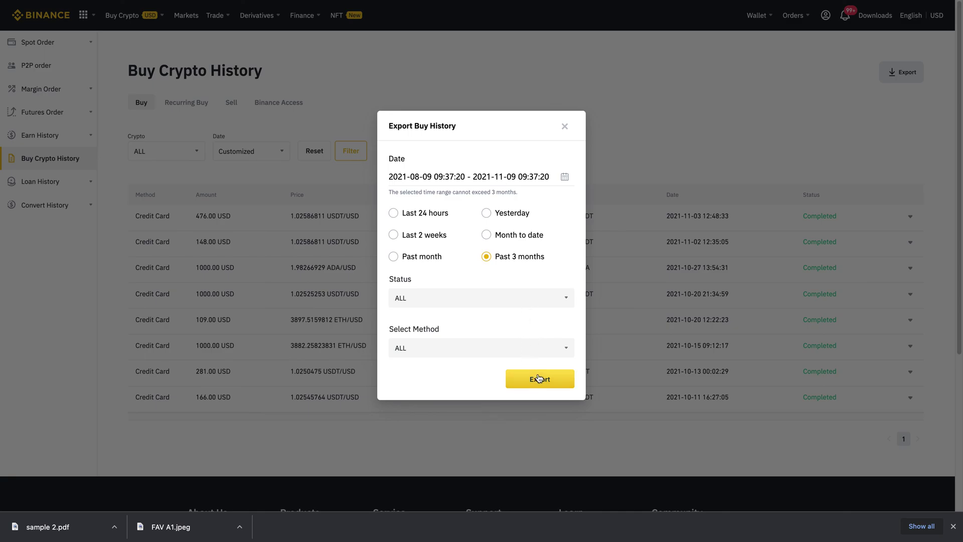
left_click(564, 127)
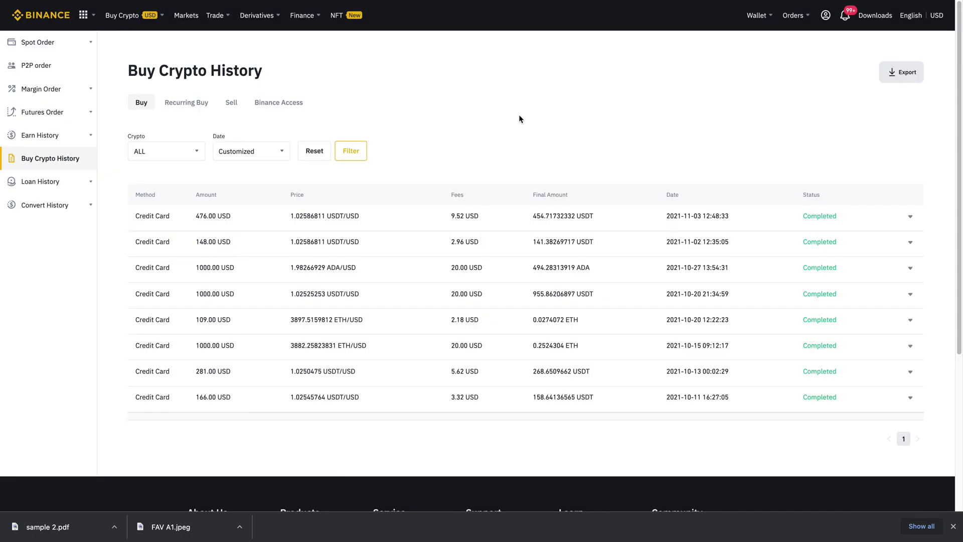